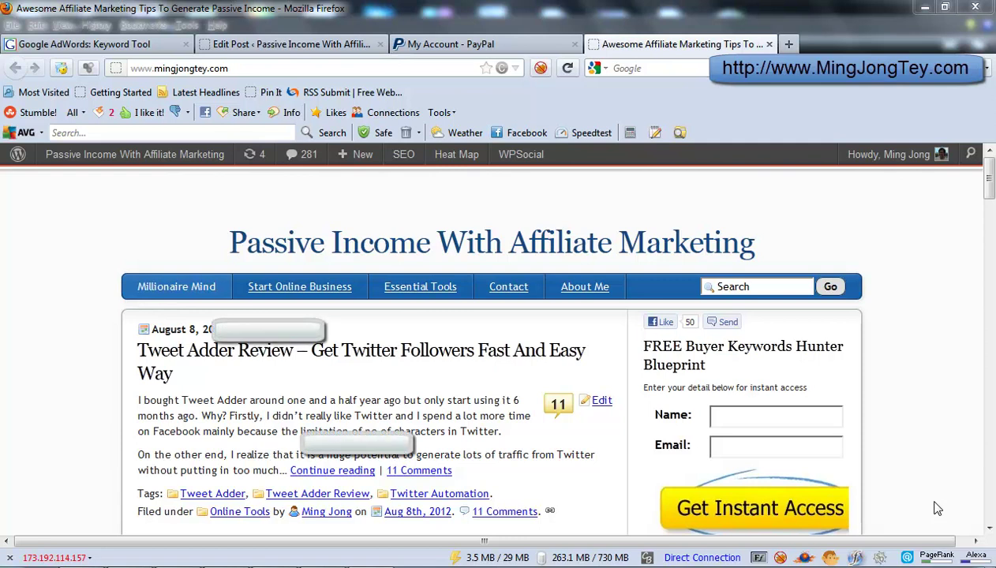
Go to PayPal's Merchant Services page and scroll to the Our Product Solutions list.
click(541, 49)
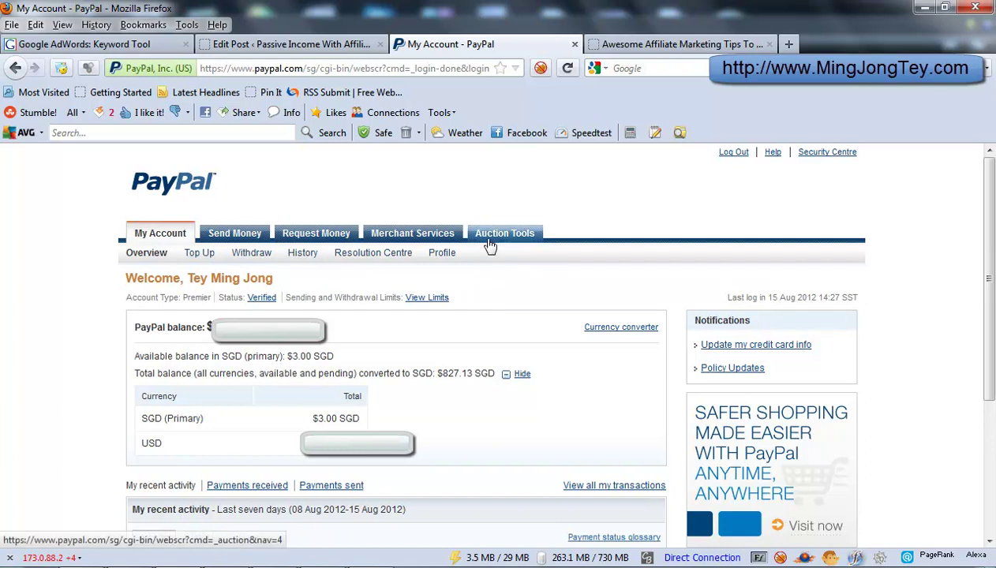
click(438, 240)
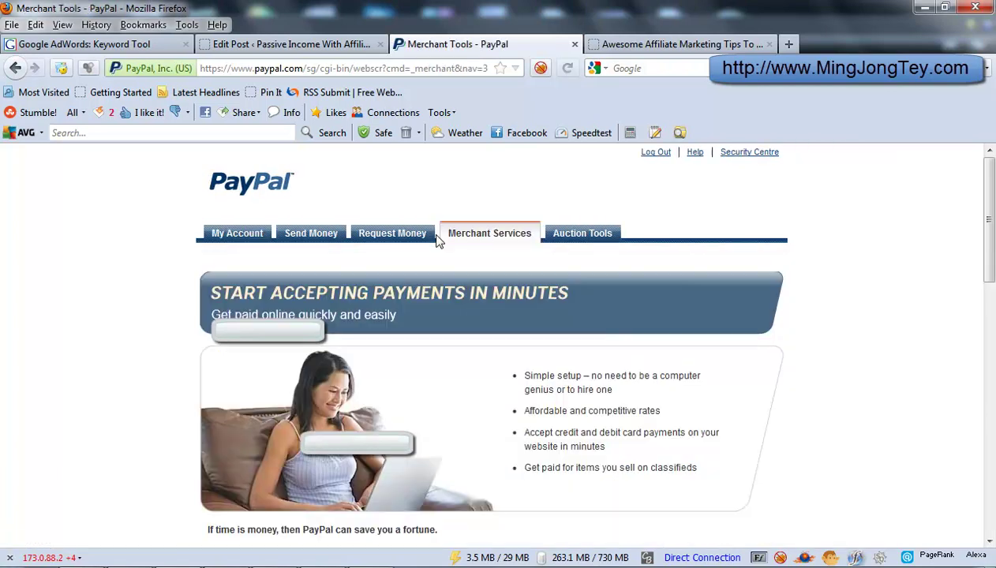
scroll(438, 240, down, 13)
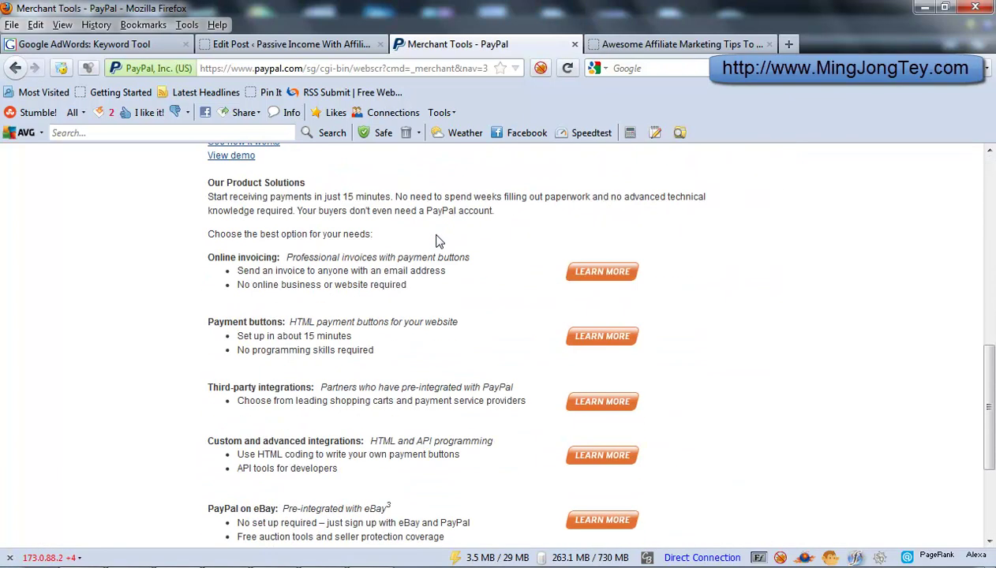
scroll(438, 240, down, 2)
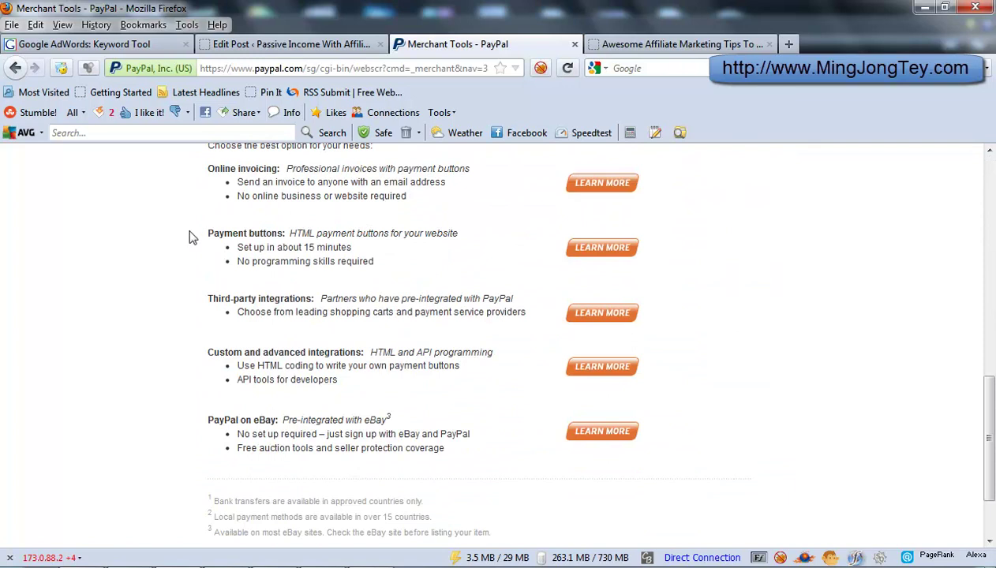
Open Learn More for Payment buttons and scroll to the Buy Now, Add to Cart and Subscribe options.
click(606, 252)
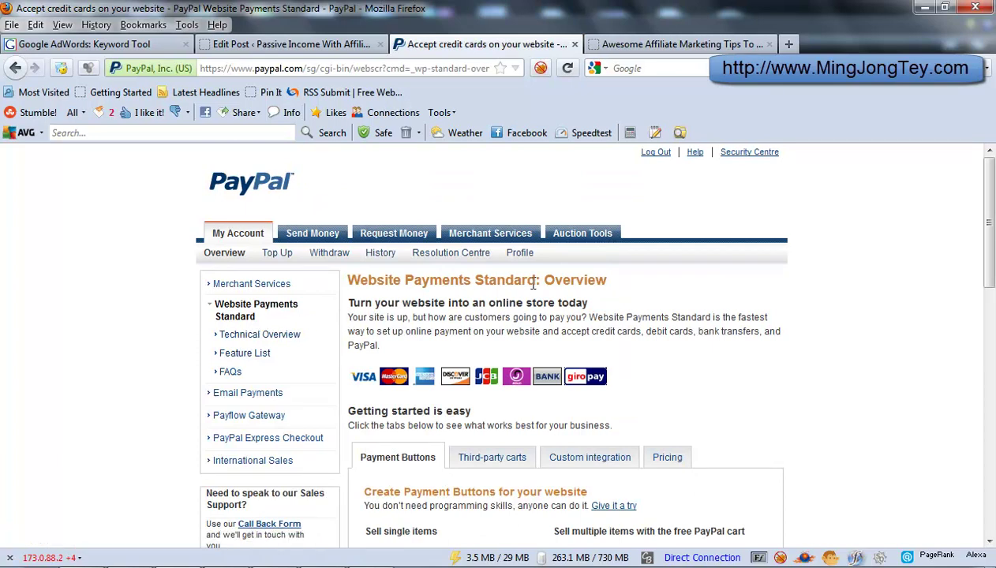
scroll(585, 295, down, 3)
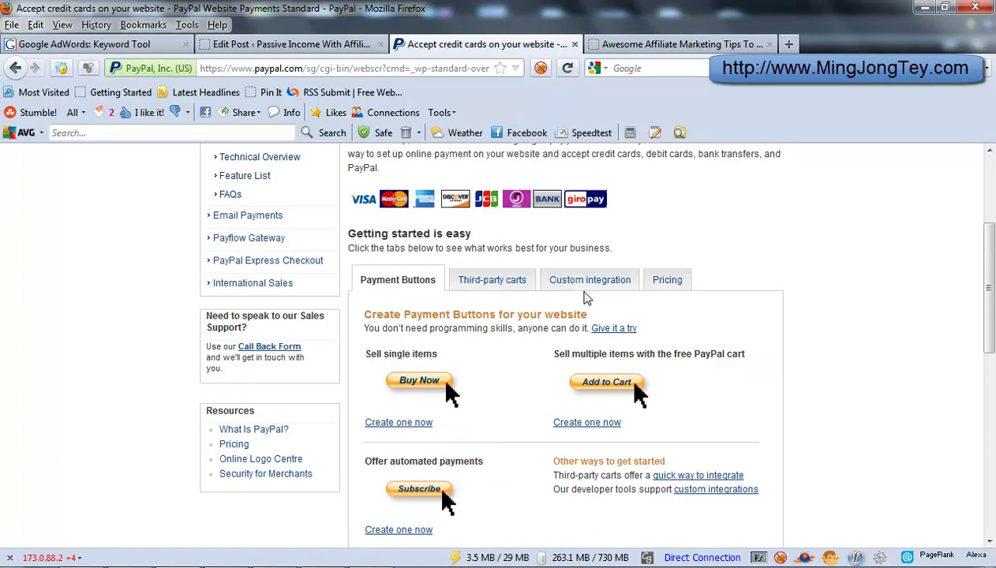
scroll(585, 295, down, 2)
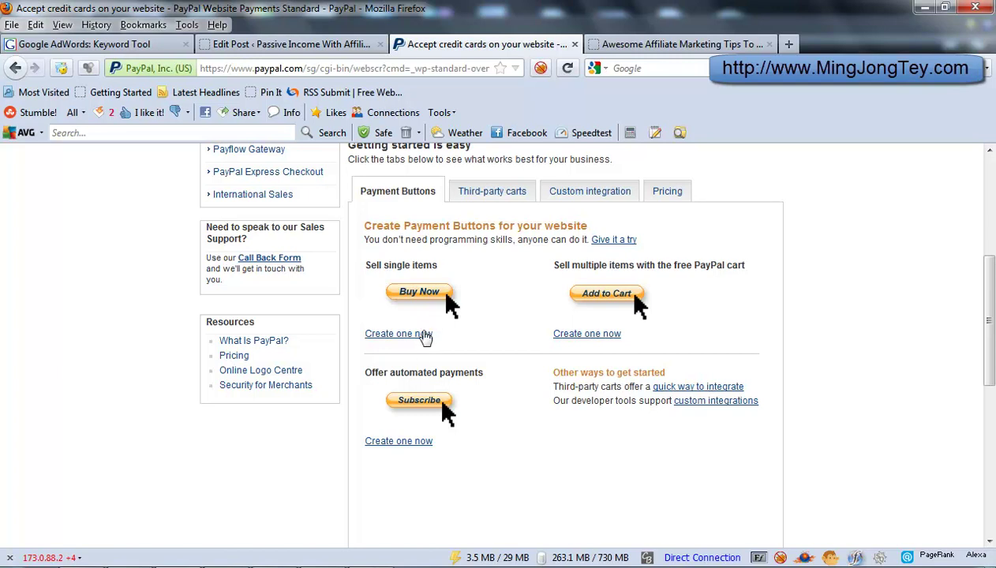
Start creating a Buy Now button, look over its three-step form, and collapse Step 1.
click(424, 337)
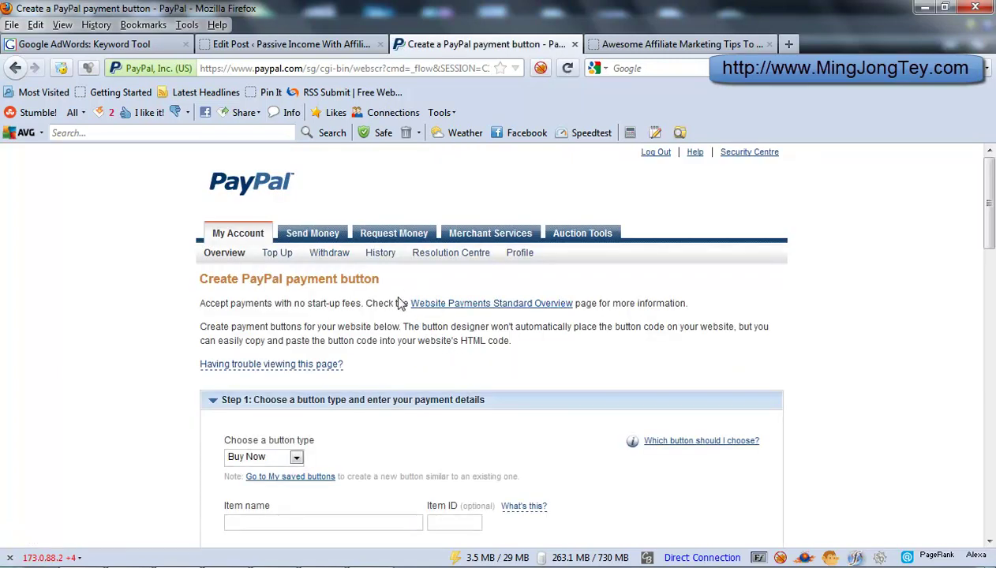
scroll(400, 303, down, 4)
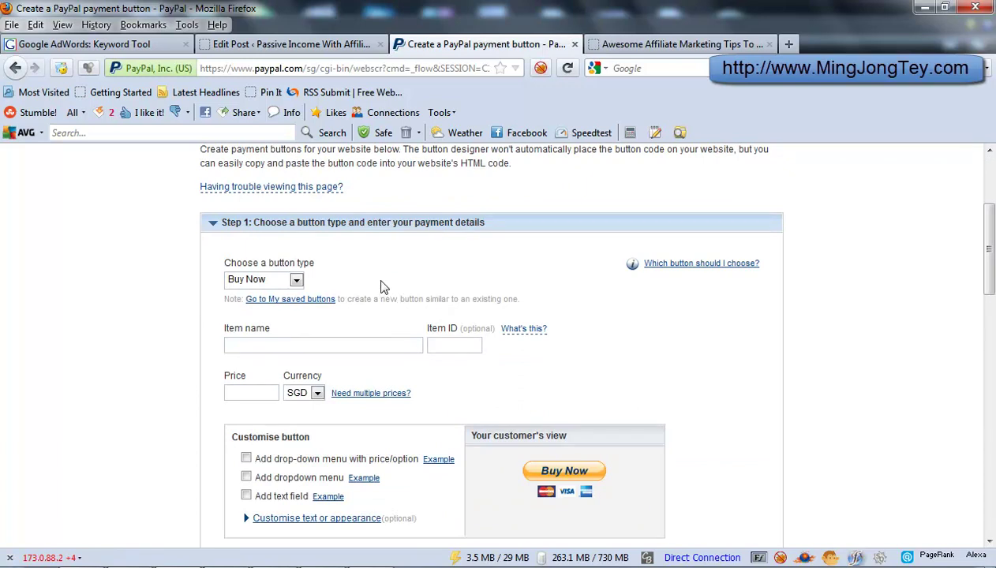
scroll(382, 287, down, 4)
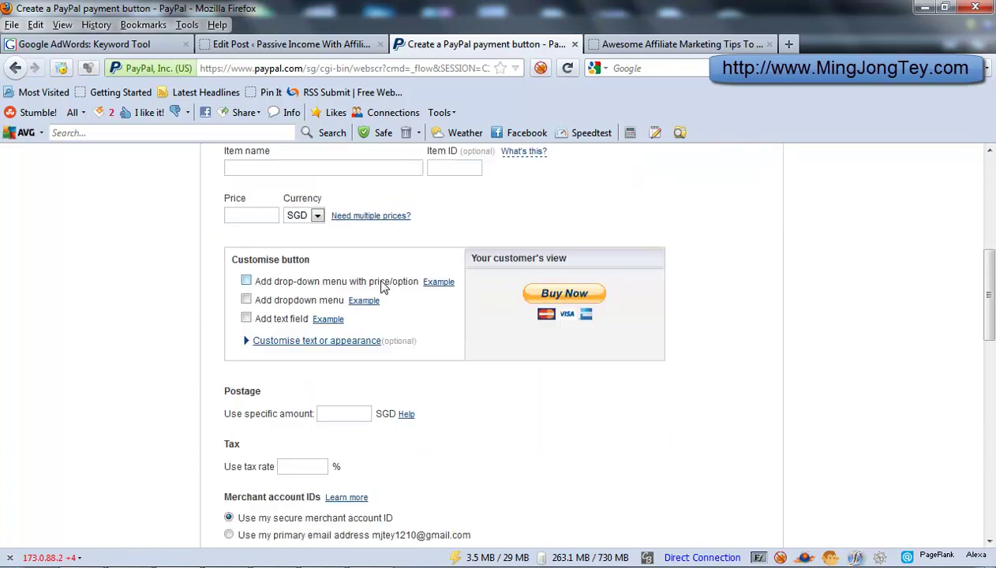
scroll(382, 286, up, 4)
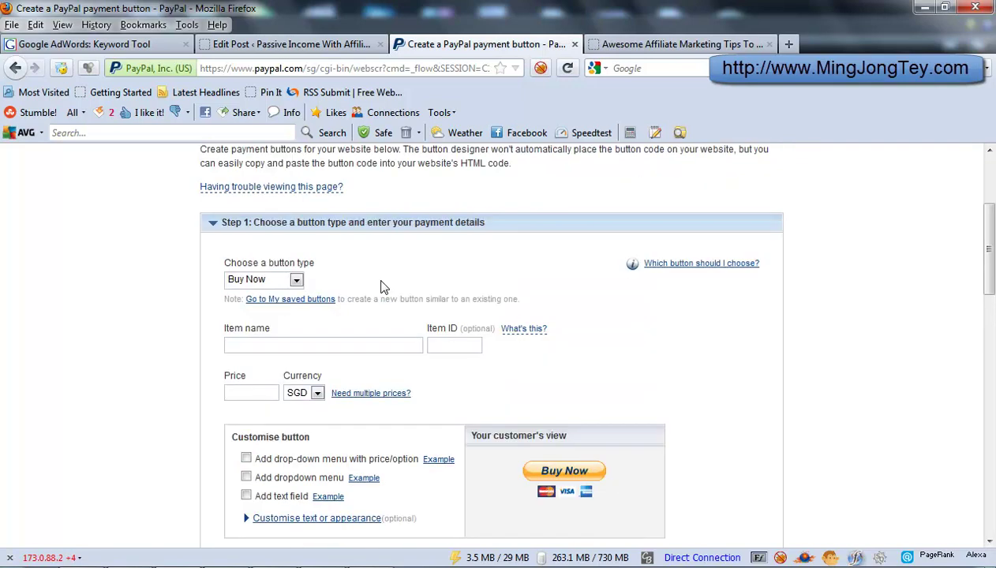
click(214, 223)
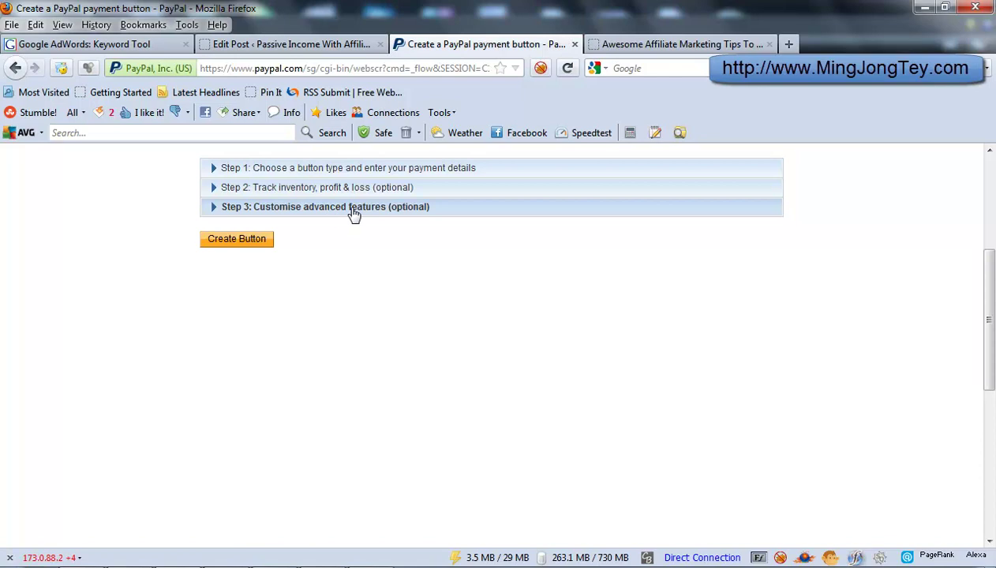
In Step 1, enter item name 'ebook1' with a price of 17 in USD.
click(430, 170)
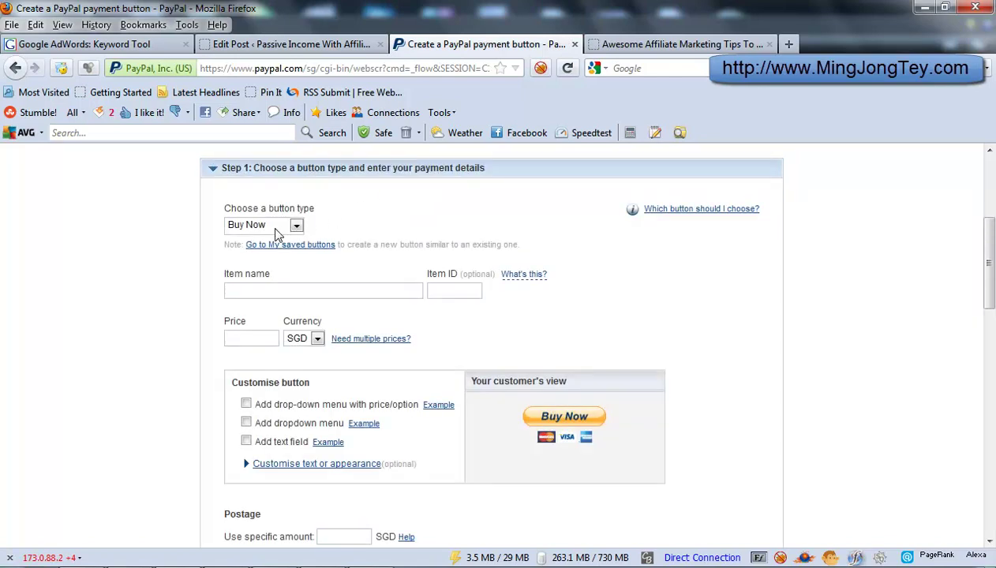
click(312, 295)
text(ebook1)
click(453, 292)
click(245, 338)
text(17)
click(306, 347)
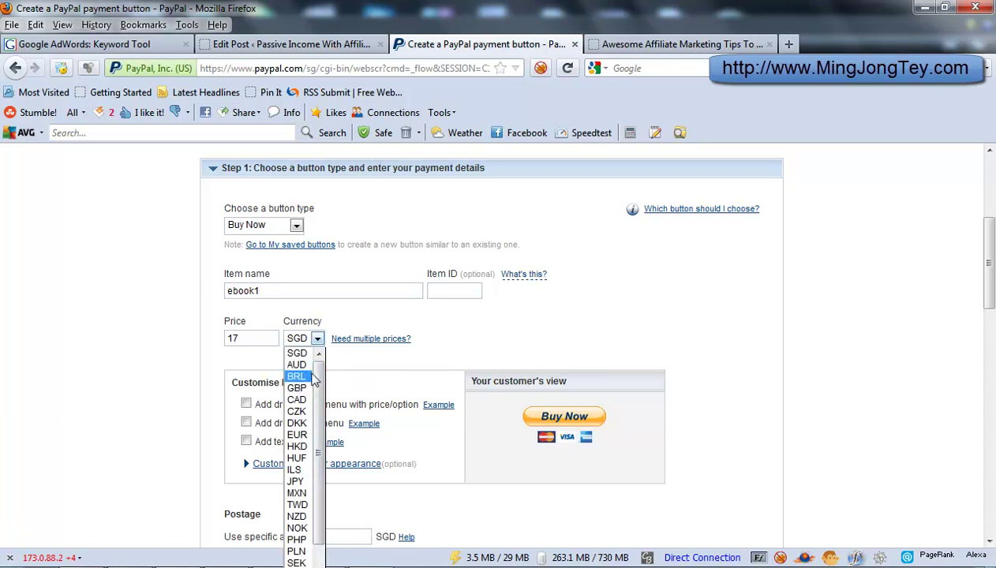
scroll(321, 433, down, 1)
scroll(318, 470, down, 1)
click(297, 562)
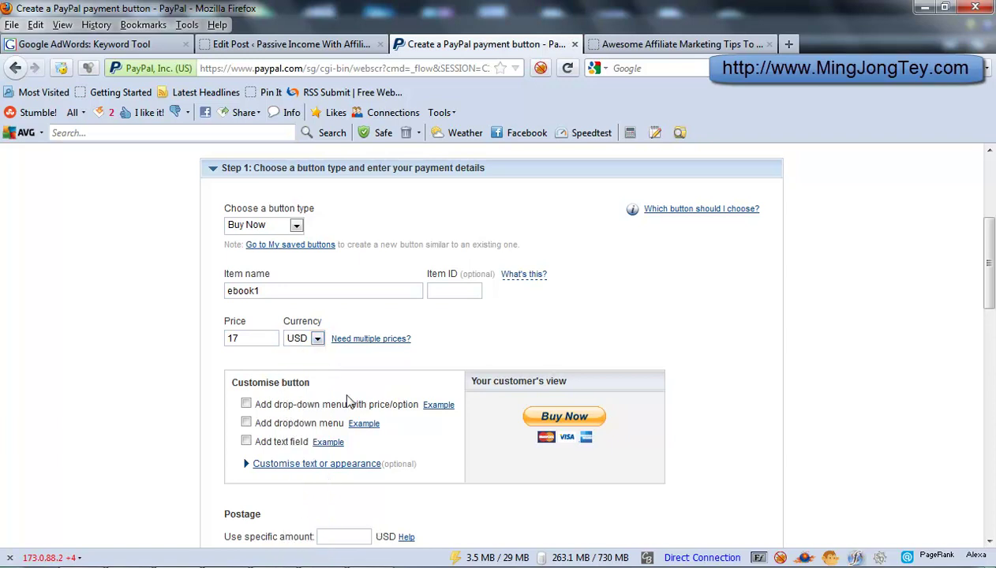
Try the price/option and plain drop-down checkboxes, then leave both unticked.
scroll(371, 372, down, 2)
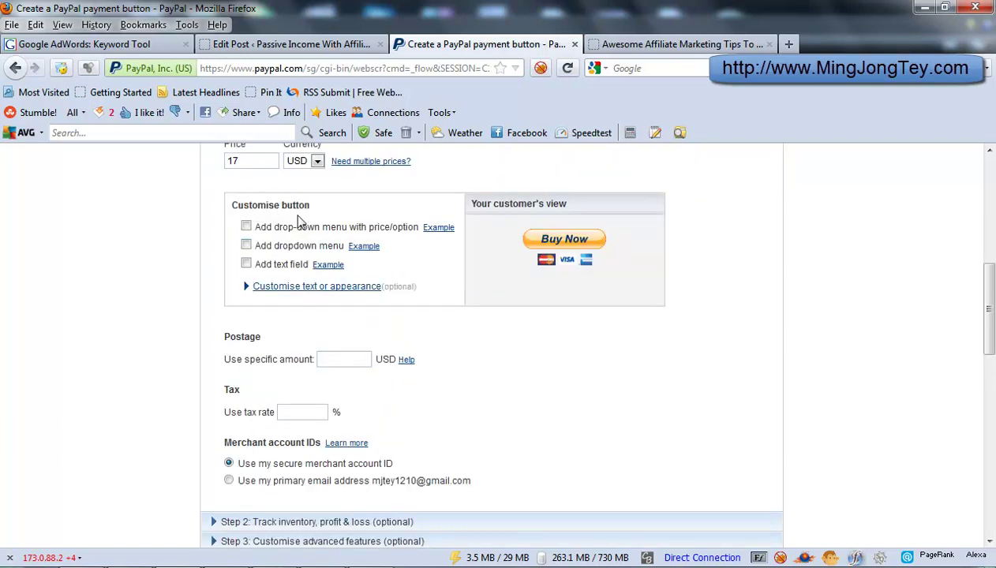
click(246, 227)
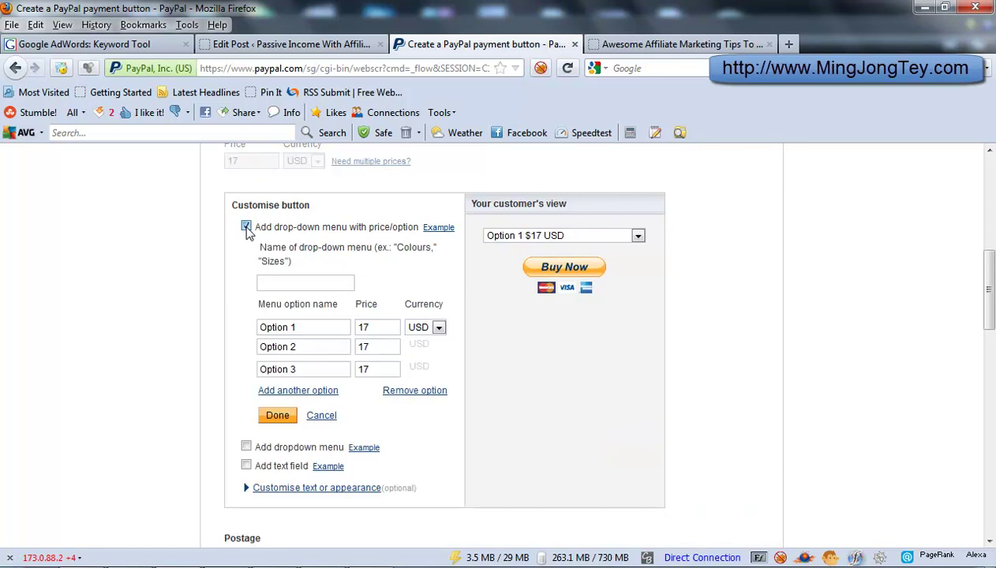
click(246, 227)
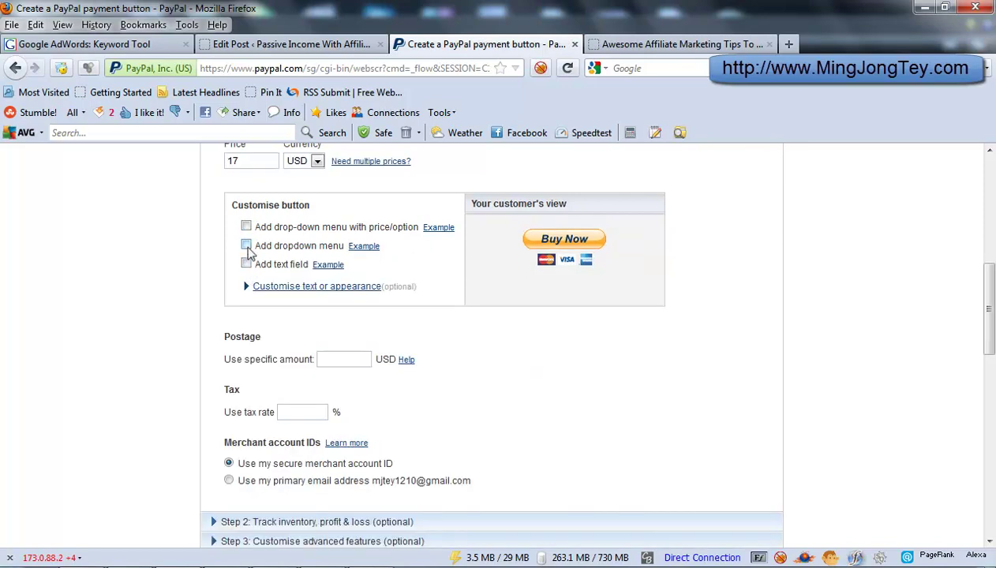
click(246, 246)
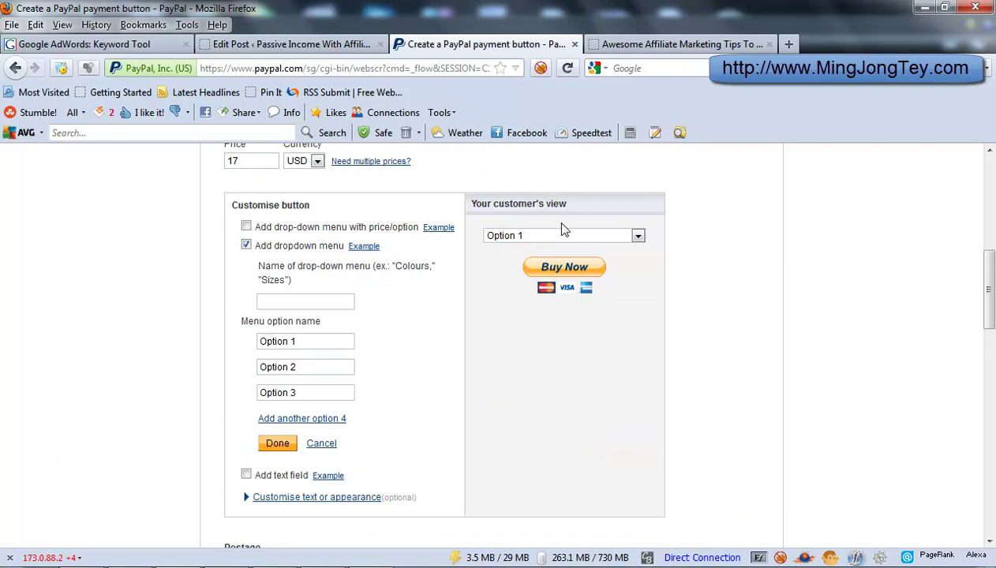
click(246, 245)
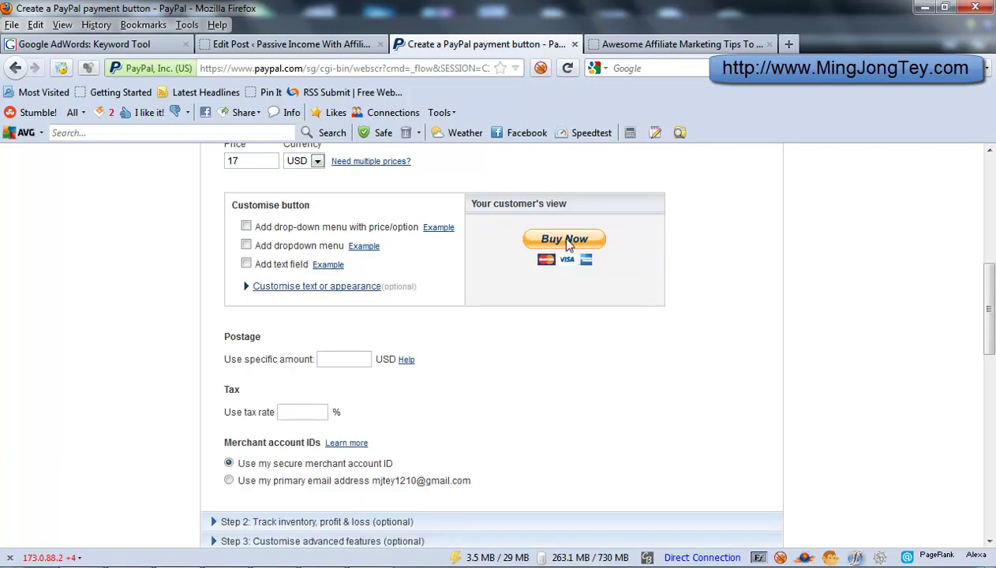
scroll(383, 348, down, 2)
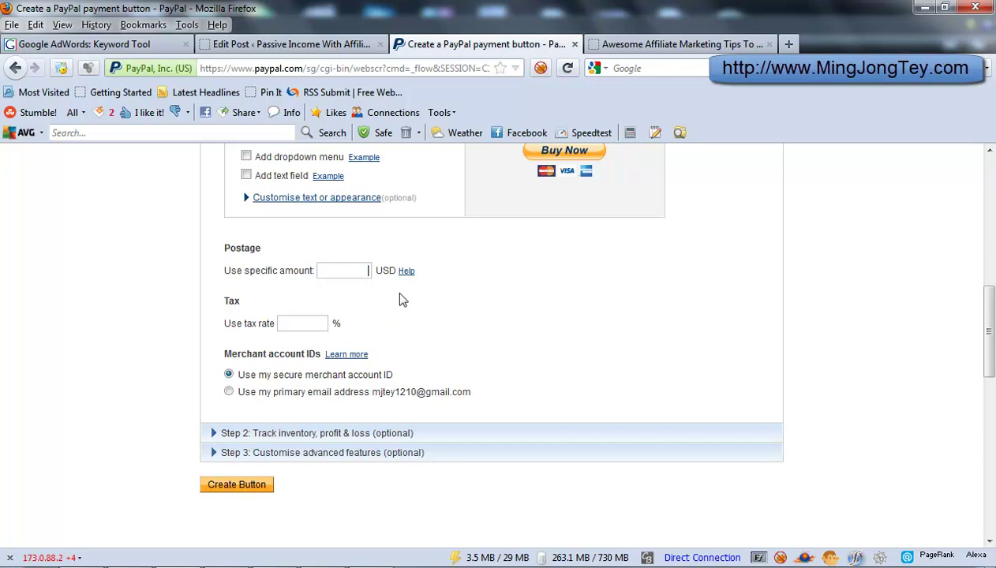
text(9)
key(BackSpace)
scroll(351, 387, down, 2)
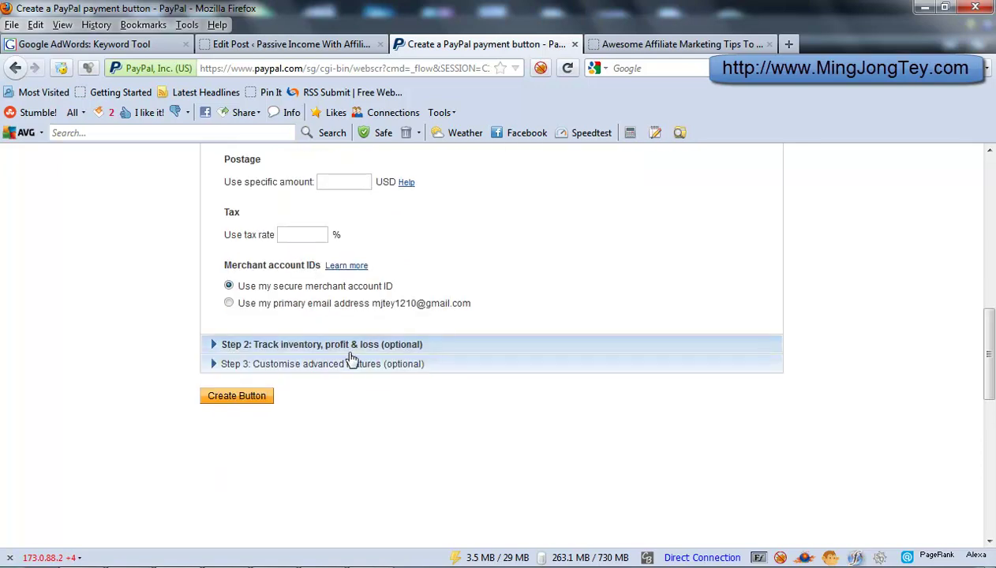
click(261, 370)
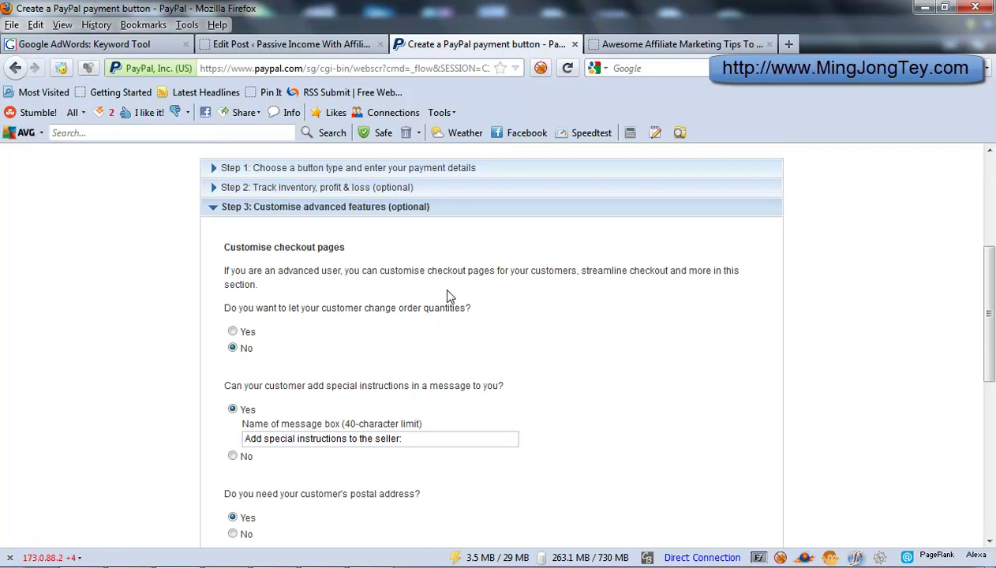
scroll(447, 297, down, 5)
scroll(447, 296, down, 2)
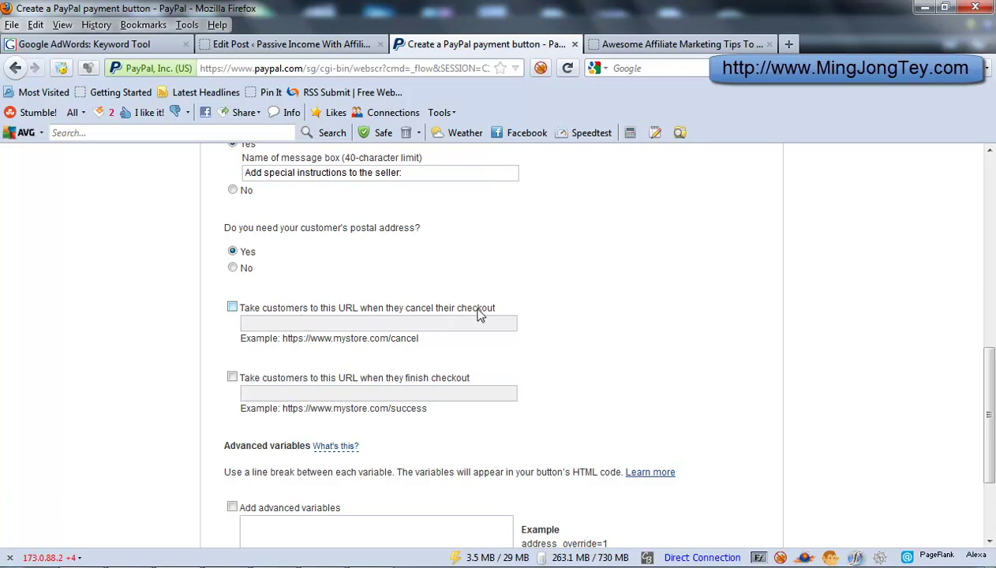
click(232, 308)
click(232, 377)
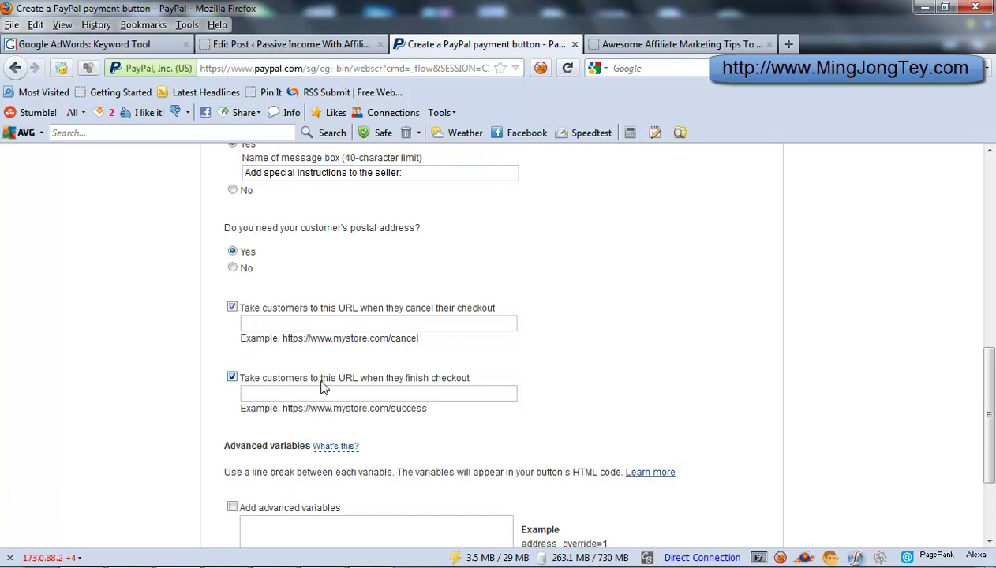
click(455, 391)
text(www.mingjongtey.com)
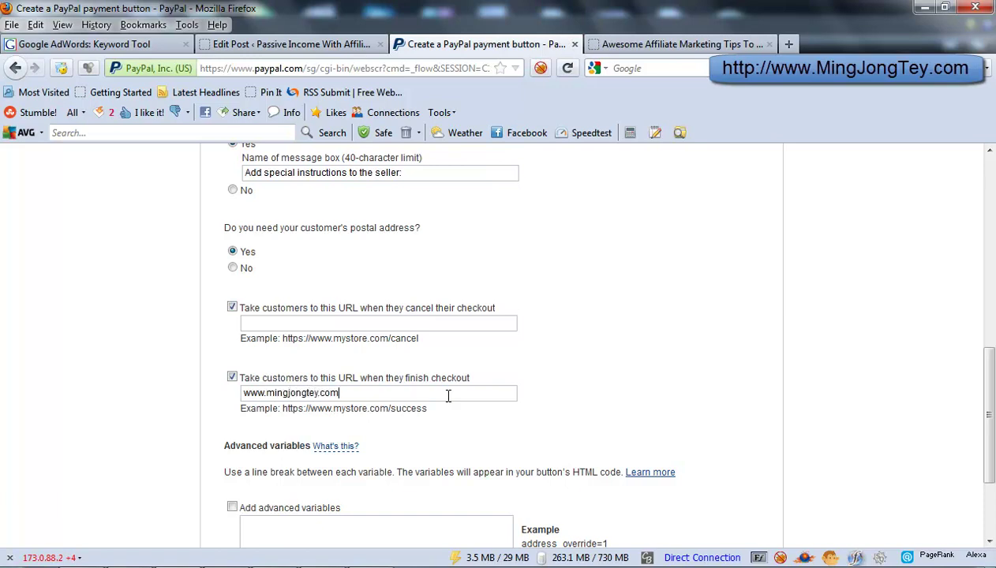
text(/download.html)
key(Home)
Untick the cancel-checkout redirect and submit, getting an error that the URL needs http/https.
scroll(529, 383, down, 3)
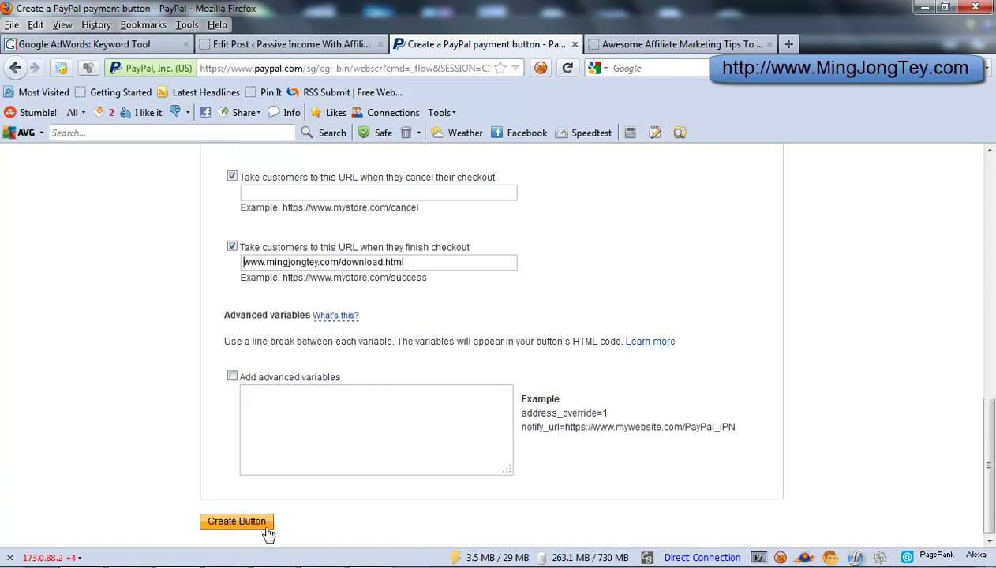
scroll(332, 467, up, 10)
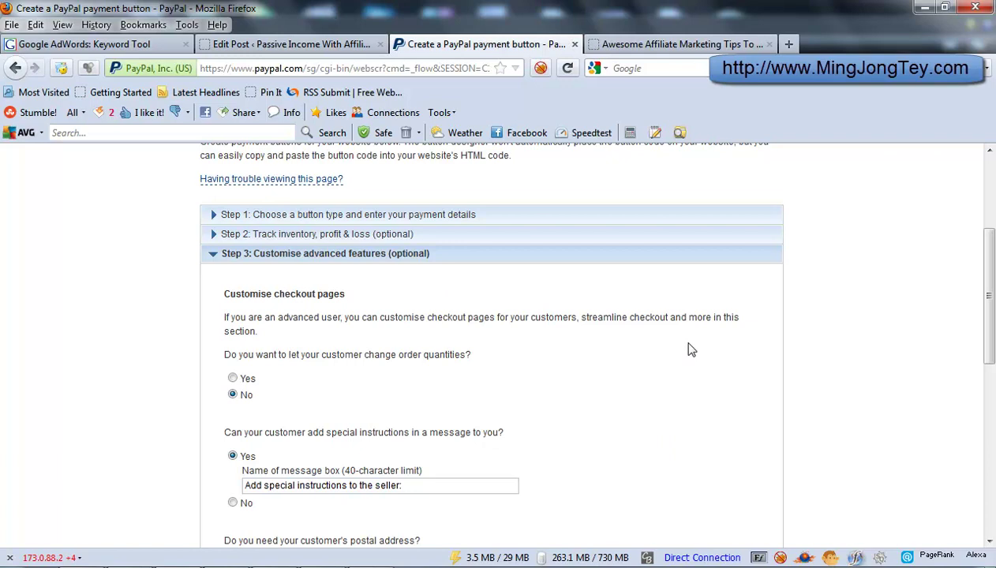
scroll(692, 349, down, 10)
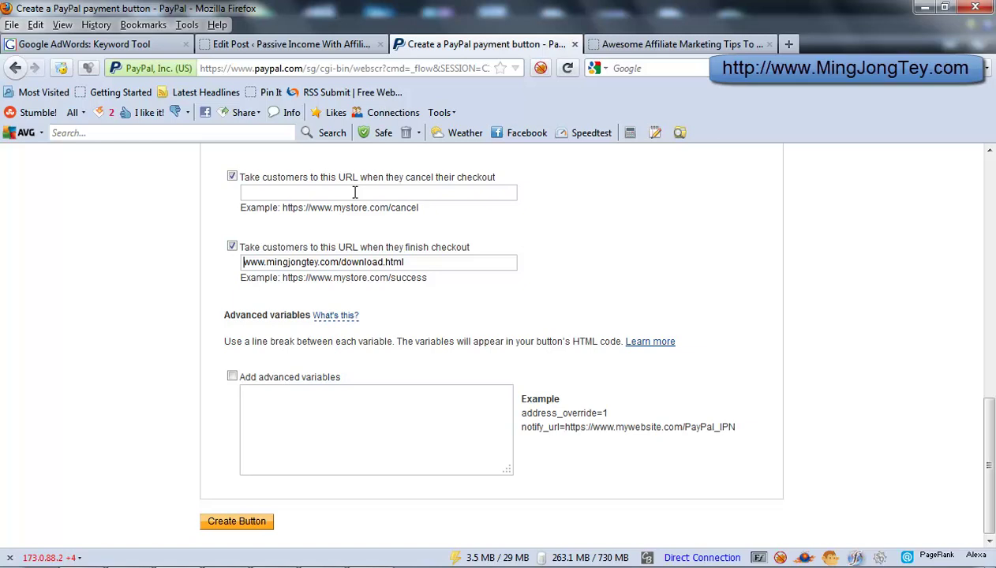
click(233, 177)
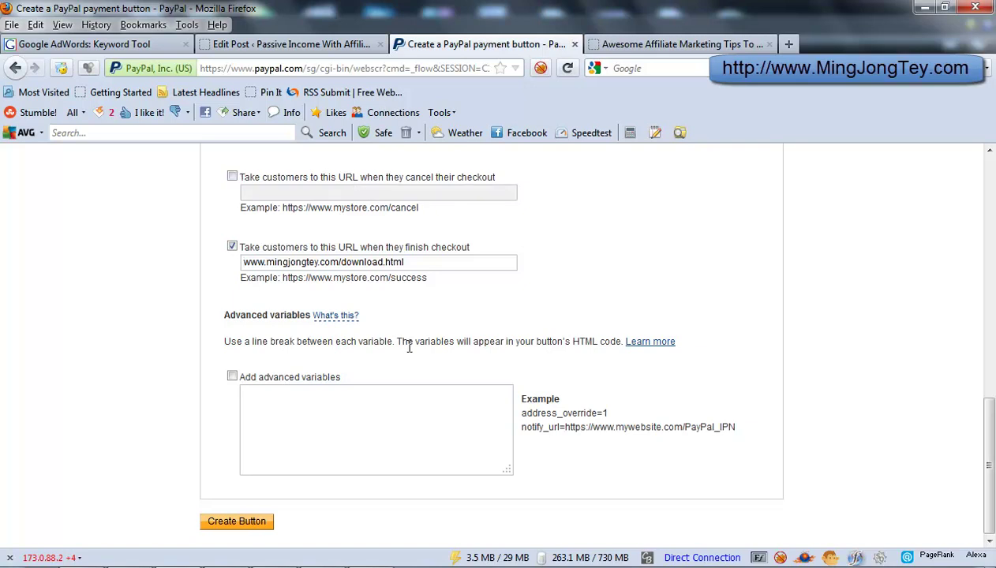
click(260, 526)
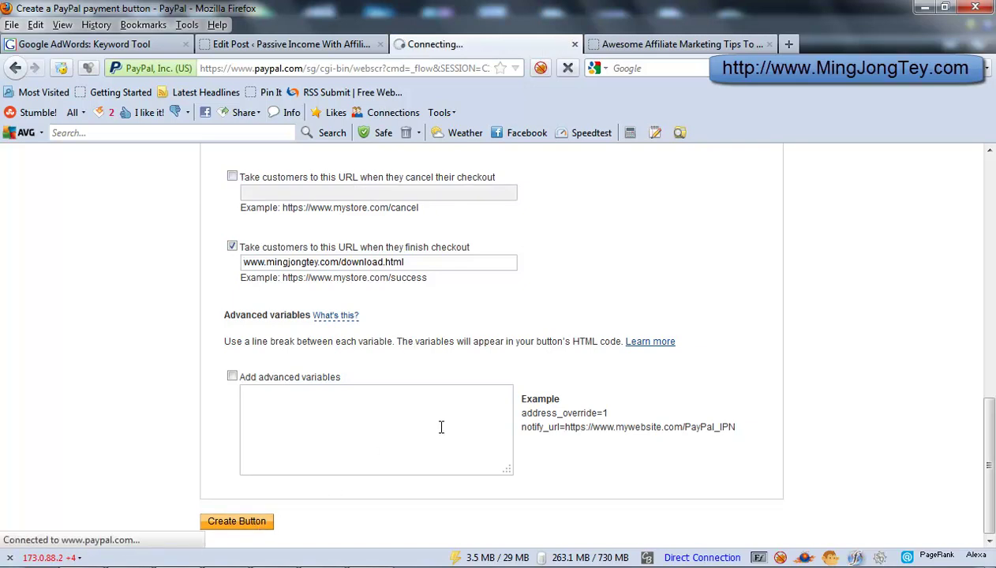
scroll(442, 430, up, 5)
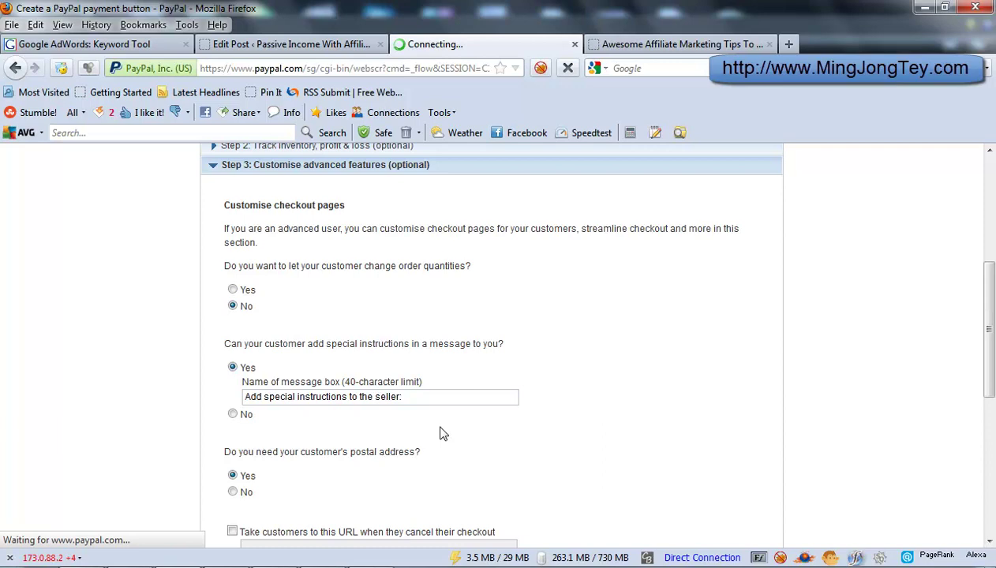
scroll(442, 433, down, 2)
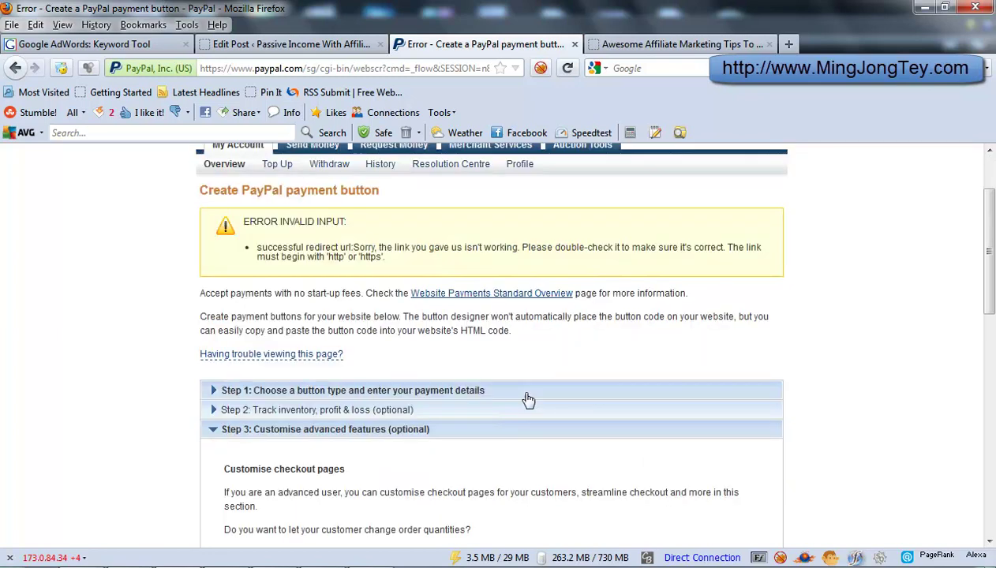
scroll(526, 399, down, 10)
scroll(526, 400, down, 2)
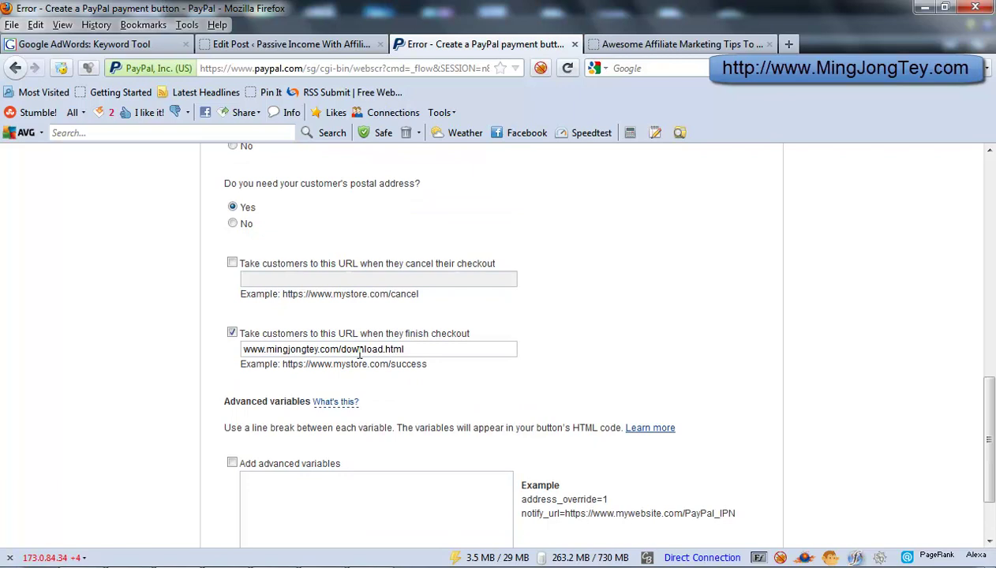
text(http://)
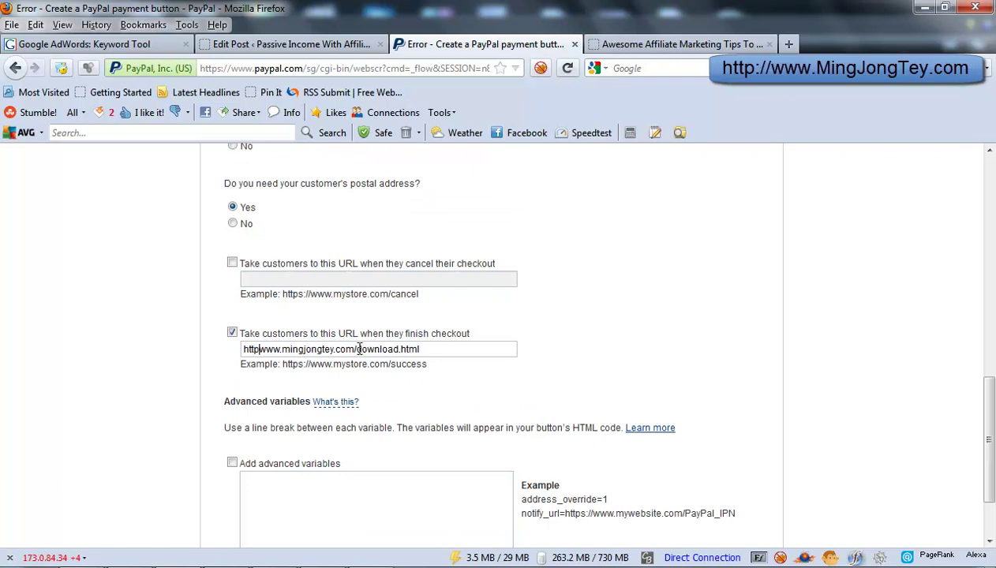
scroll(394, 345, down, 2)
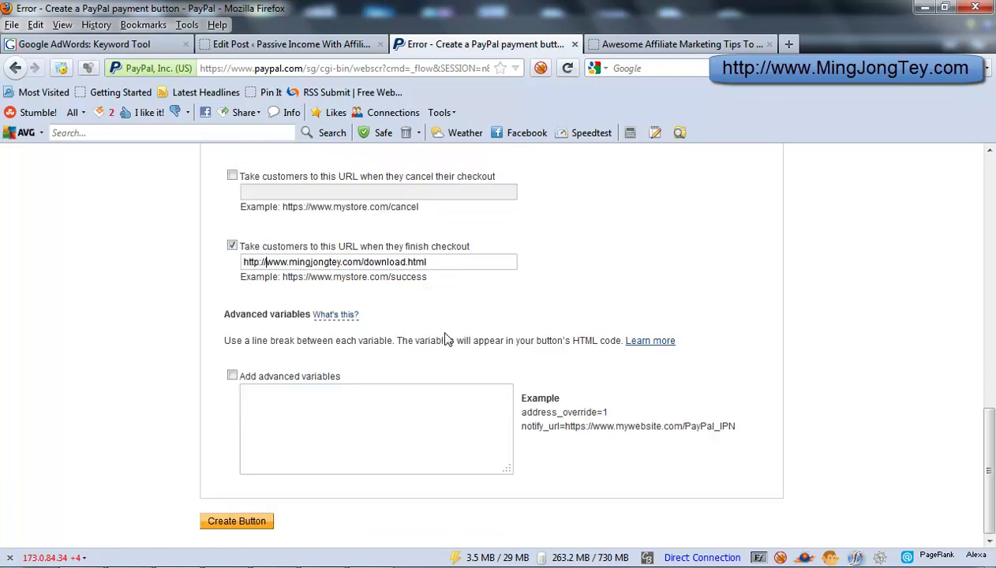
click(235, 531)
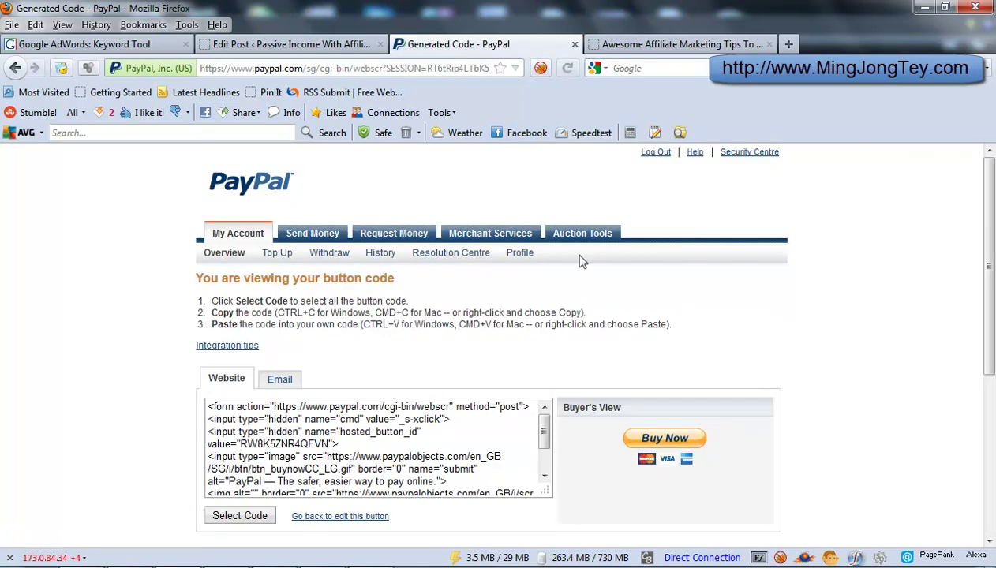
scroll(571, 251, down, 2)
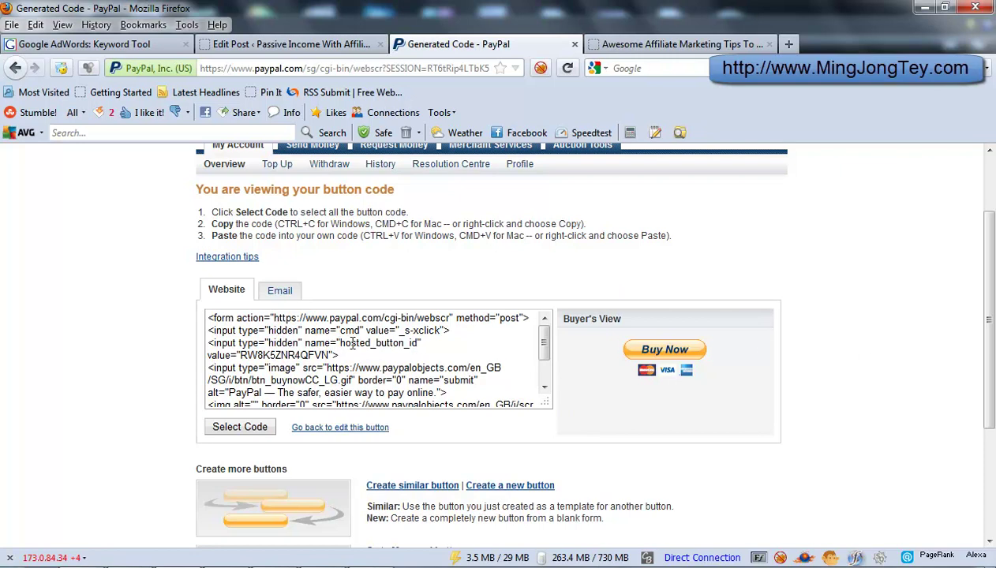
scroll(342, 355, down, 2)
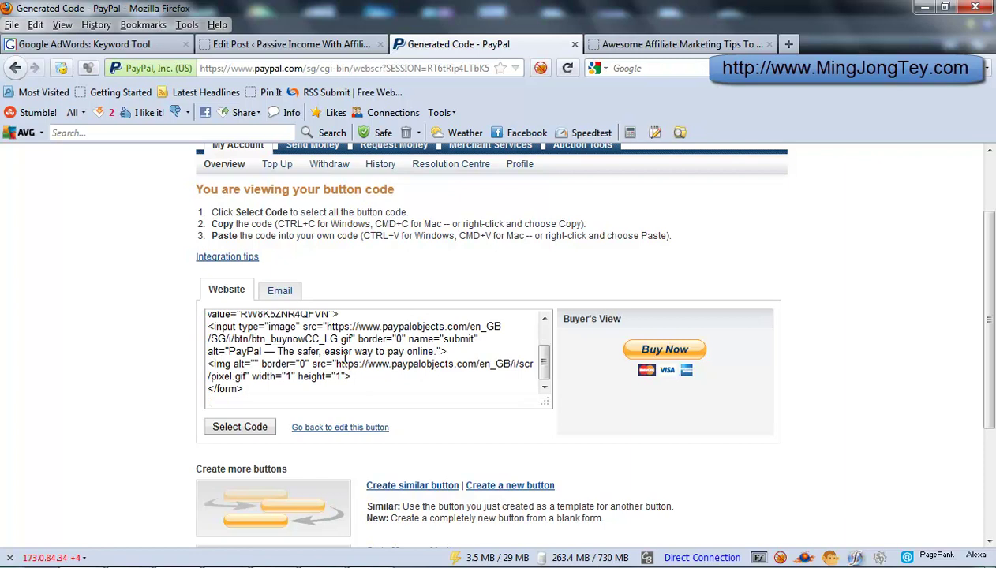
scroll(345, 356, up, 3)
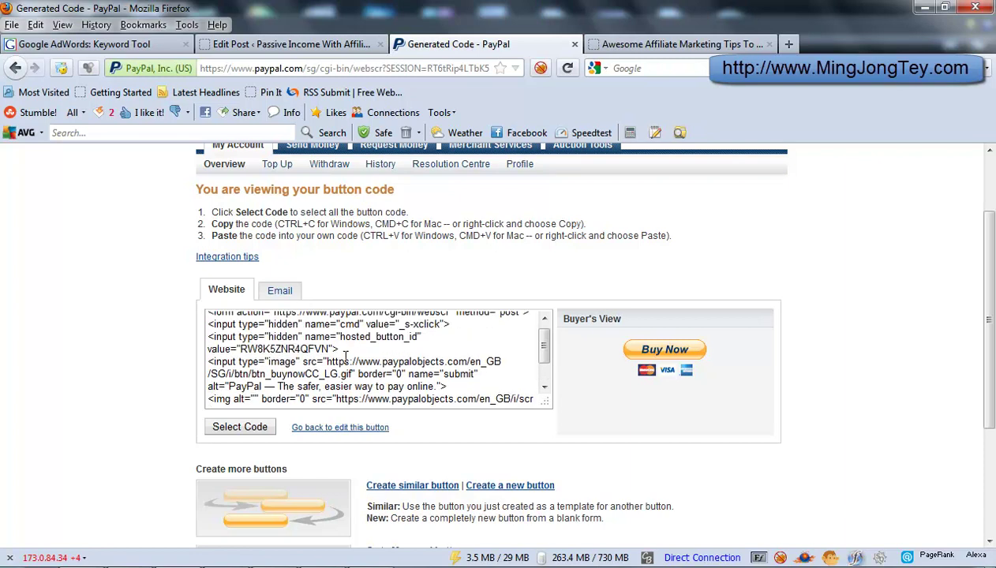
Check the Email link version, then select all of the Website HTML button code.
click(285, 297)
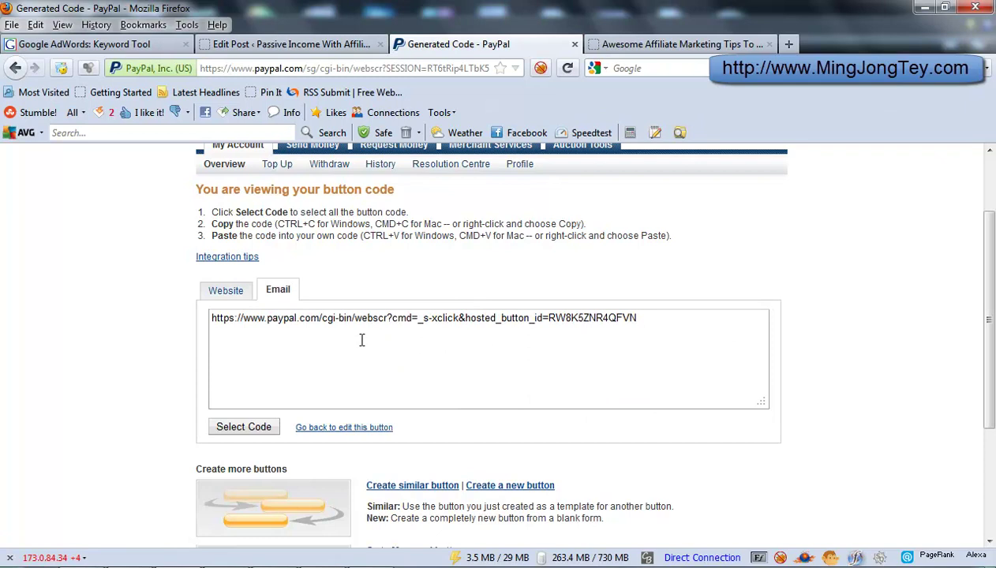
drag(644, 325, 191, 290)
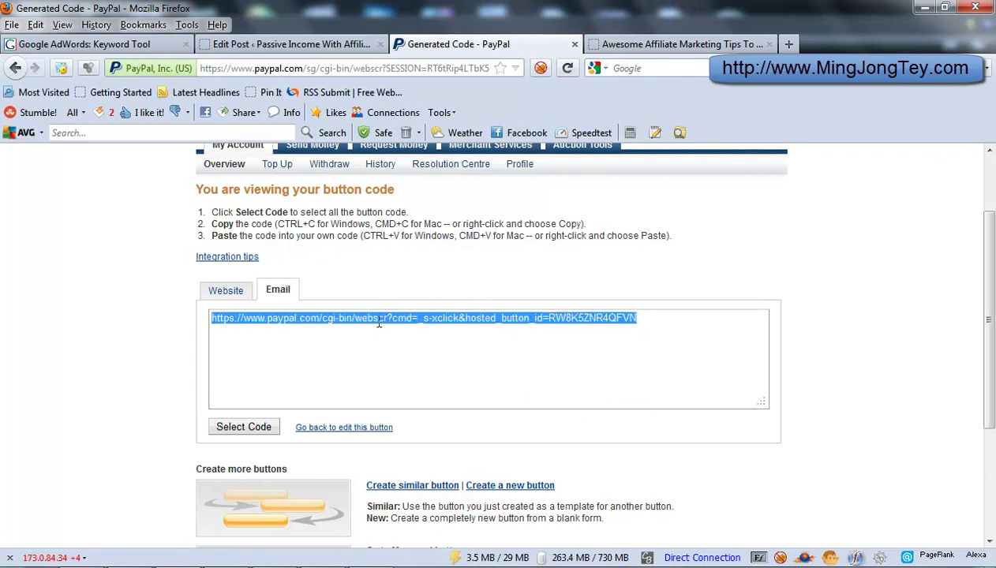
click(233, 290)
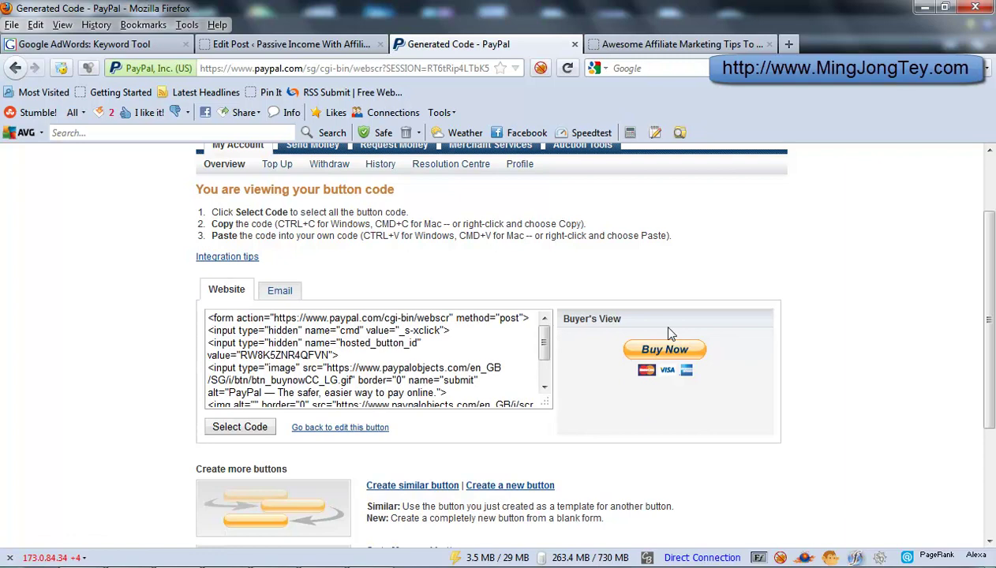
click(395, 346)
key(ctrl+a)
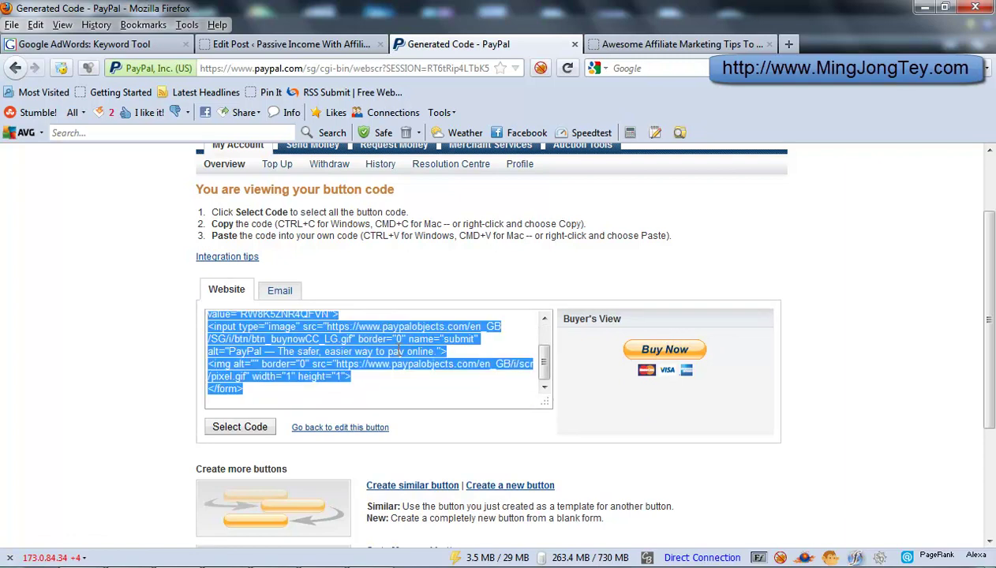
scroll(723, 392, down, 3)
scroll(723, 391, up, 3)
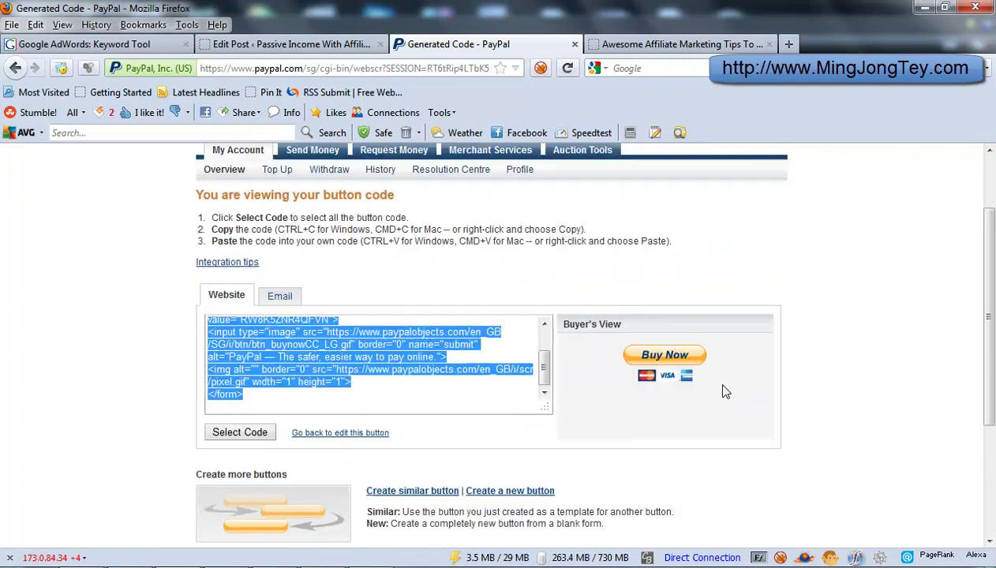